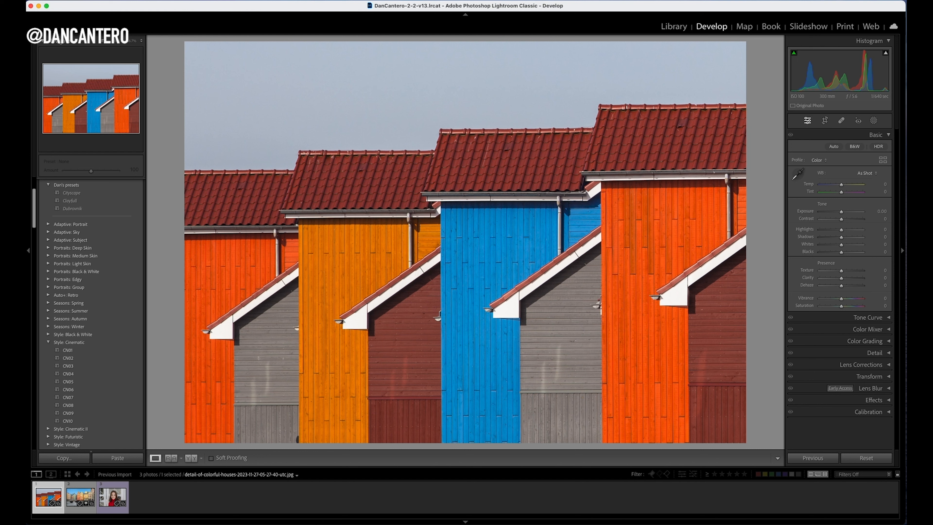
View the Lightroom Classic version information and close it.
click(31, 7)
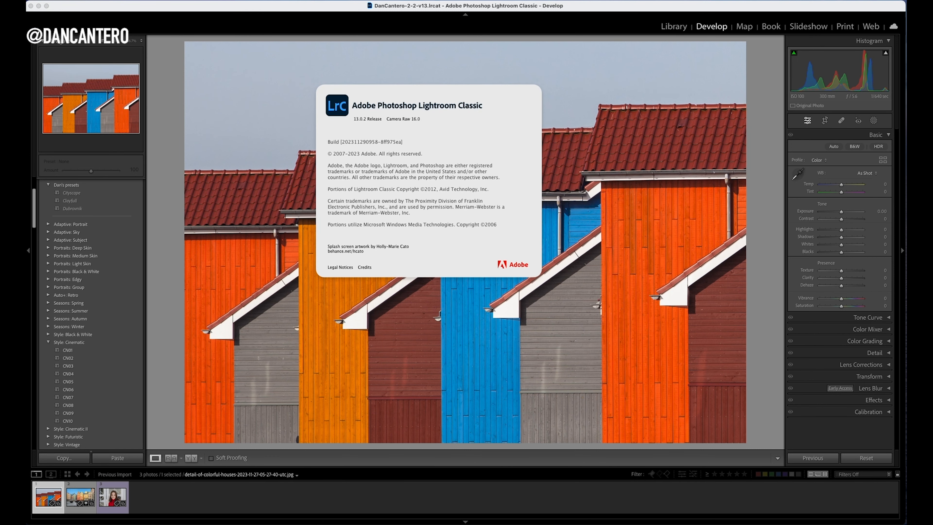
click(172, 9)
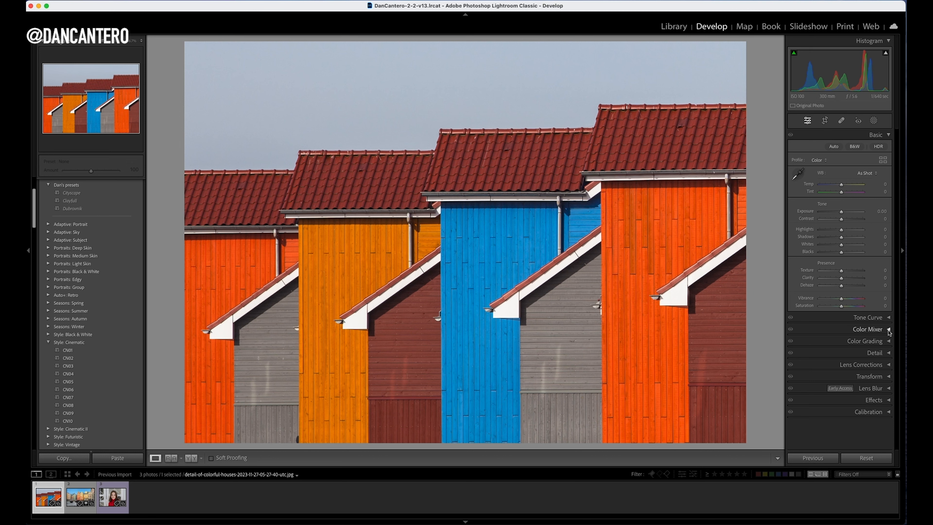
Open the Color Mixer for the colorful houses photo and switch it to Point Color.
click(889, 330)
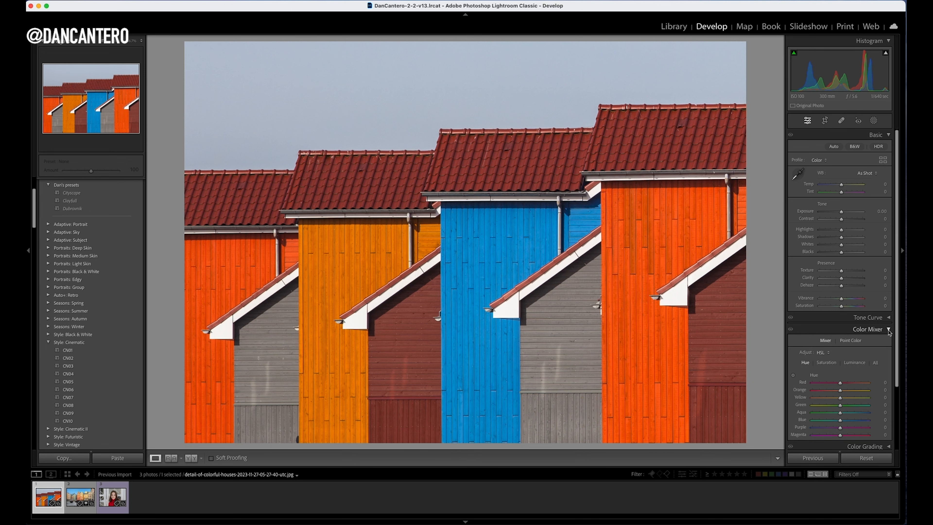
scroll(875, 323, down, 5)
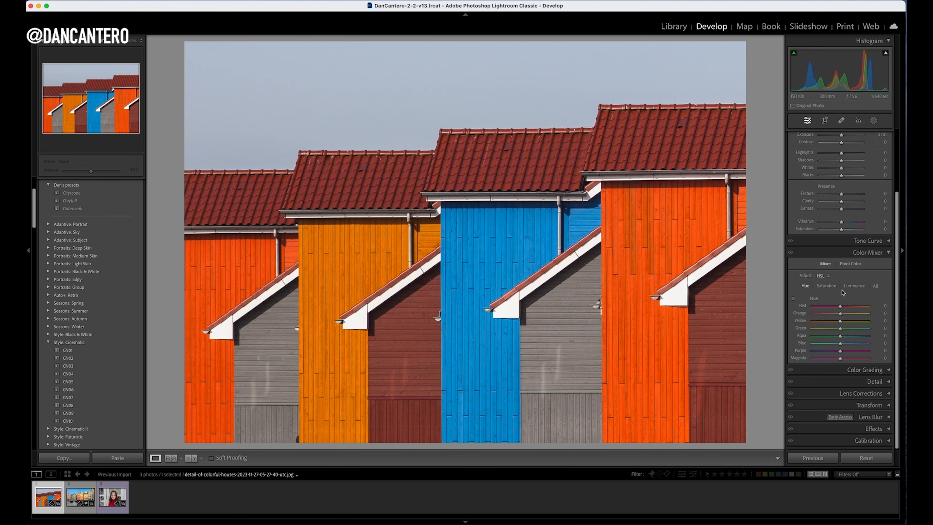
click(826, 286)
click(850, 264)
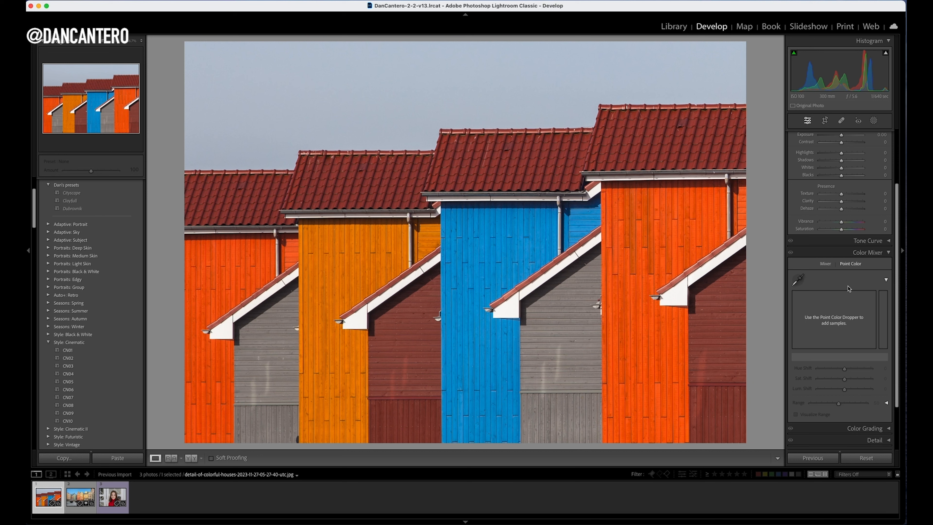
Sample the blue house wall as a point color and set its hue shift to 100 and saturation shift to -2.
click(799, 281)
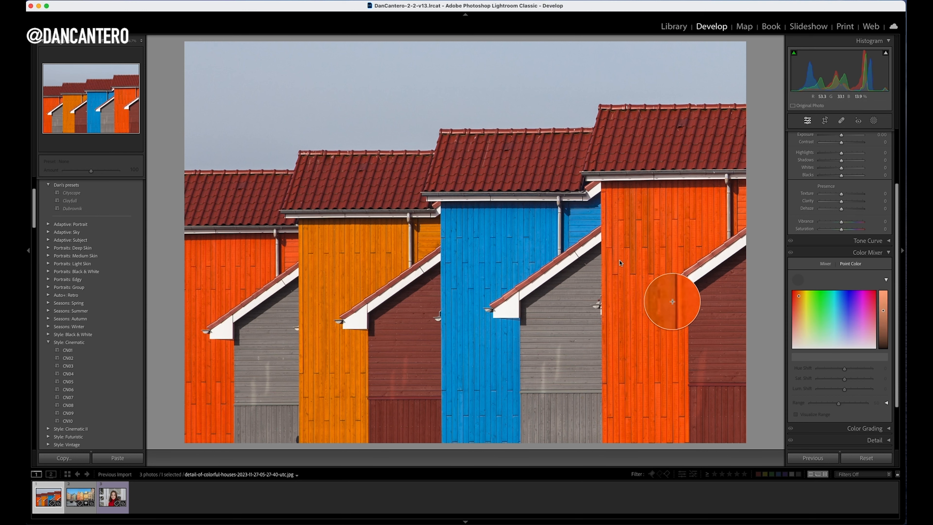
click(500, 253)
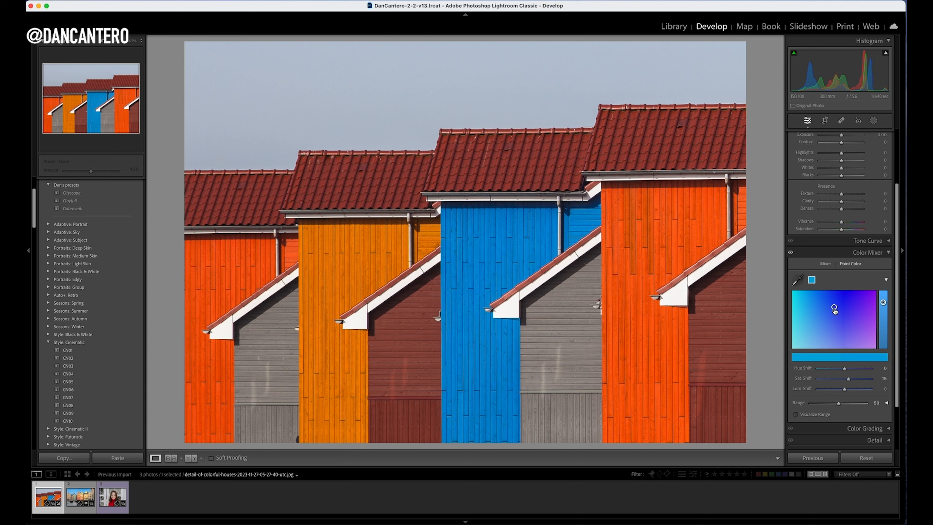
mouse_move(835, 314)
mouse_down()
mouse_move(869, 319)
mouse_move(812, 309)
mouse_move(803, 328)
mouse_move(824, 329)
mouse_move(851, 311)
mouse_move(867, 319)
mouse_move(849, 316)
mouse_up()
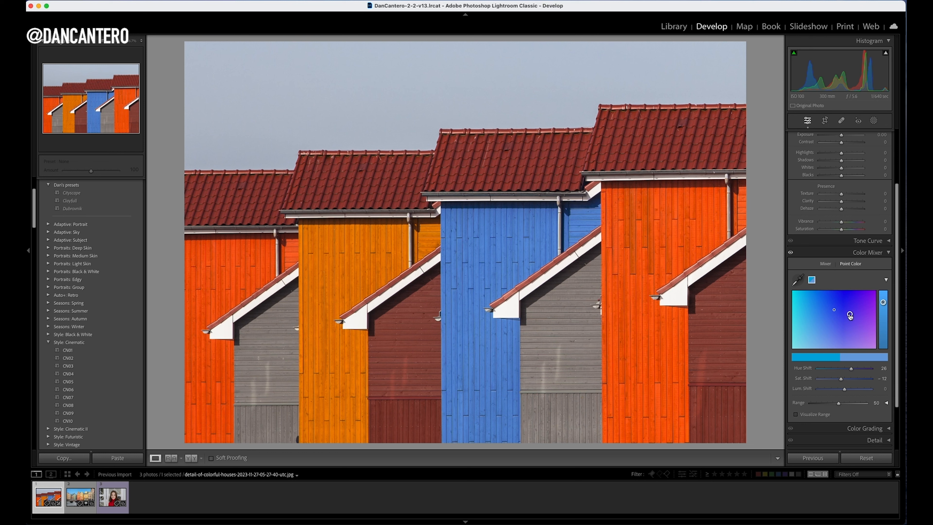
mouse_move(850, 314)
mouse_down()
mouse_move(867, 323)
mouse_move(868, 310)
mouse_move(856, 315)
mouse_move(874, 313)
mouse_up()
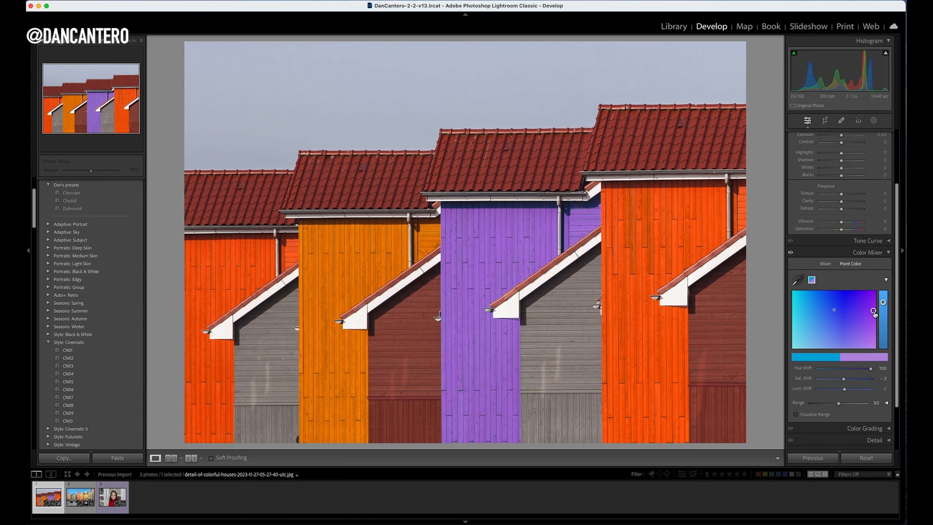
Add a point color sample from the purple wall with a hue shift of 100 and saturation shift of -6.
click(799, 281)
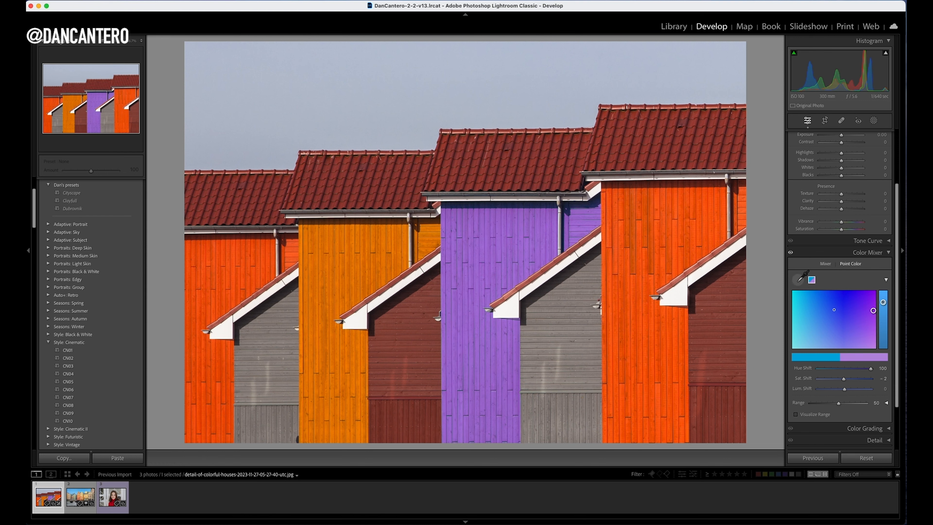
click(501, 271)
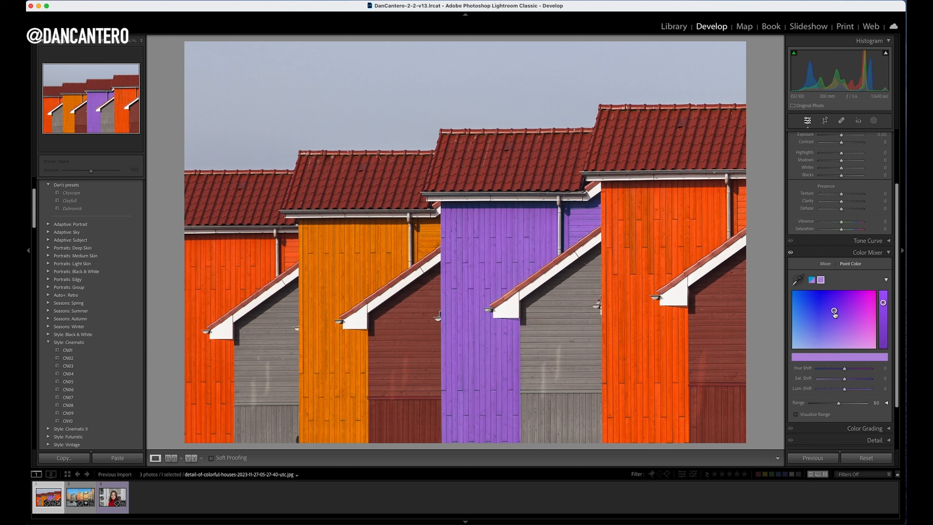
drag(834, 313, 874, 313)
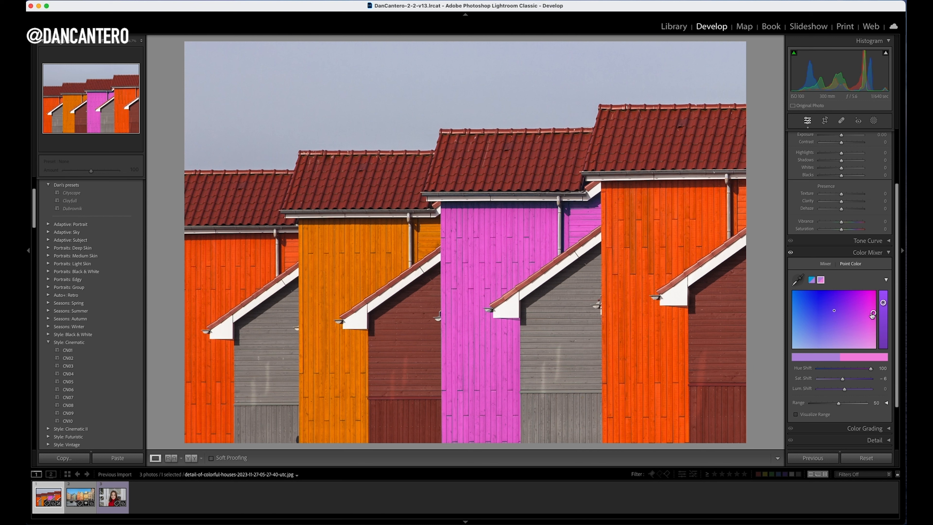
Sample the magenta wall as a third point color, with hue shift 100 and saturation shift 16.
click(800, 281)
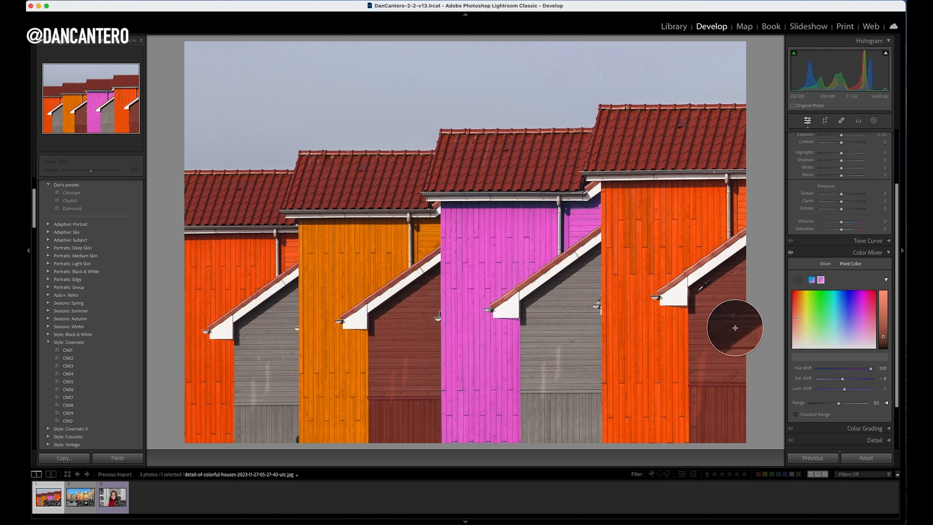
click(489, 271)
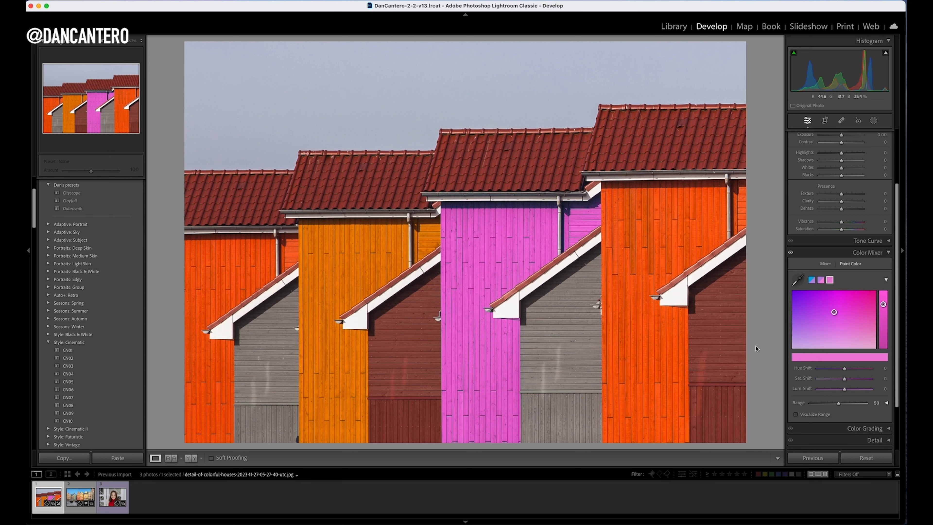
drag(834, 312, 876, 312)
Add a fourth point color sample from the pink wall with hue shift 84, saturation shift -8 and luminance shift 4.
click(797, 279)
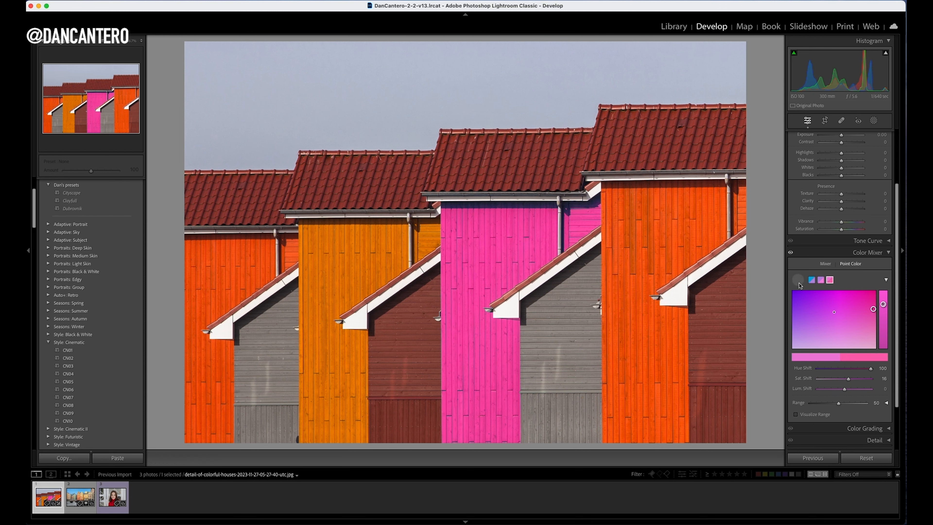
click(494, 259)
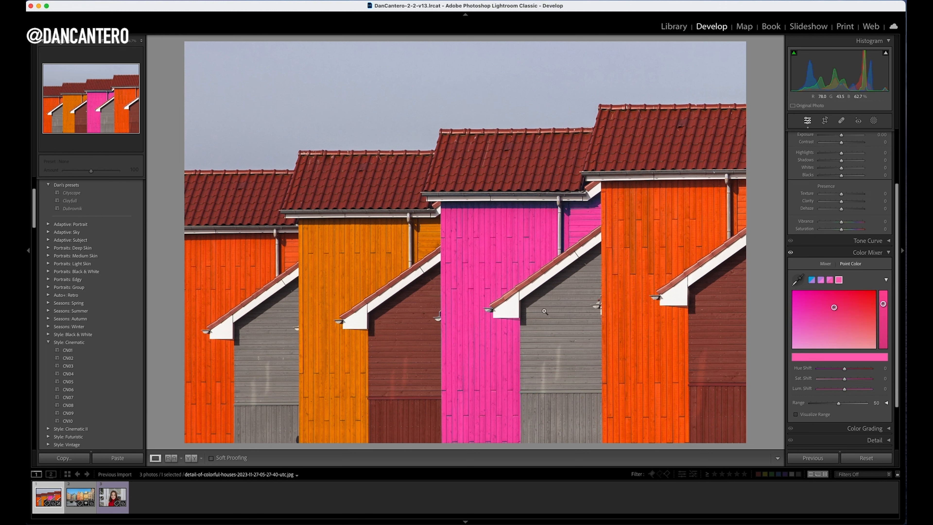
drag(834, 307, 866, 311)
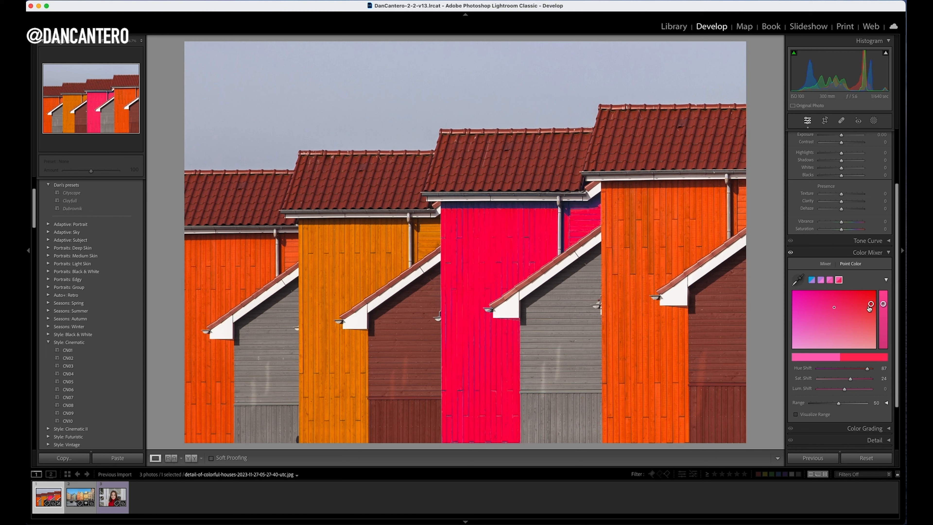
mouse_move(868, 308)
mouse_down()
mouse_move(873, 332)
mouse_move(875, 304)
mouse_move(866, 304)
mouse_up()
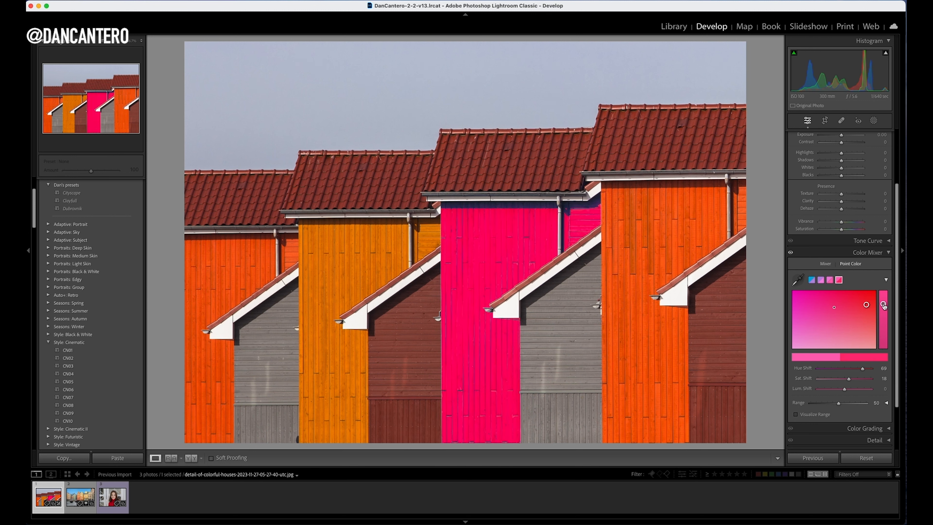
mouse_move(883, 306)
mouse_down()
mouse_move(884, 338)
mouse_move(886, 308)
mouse_up()
drag(865, 305, 864, 312)
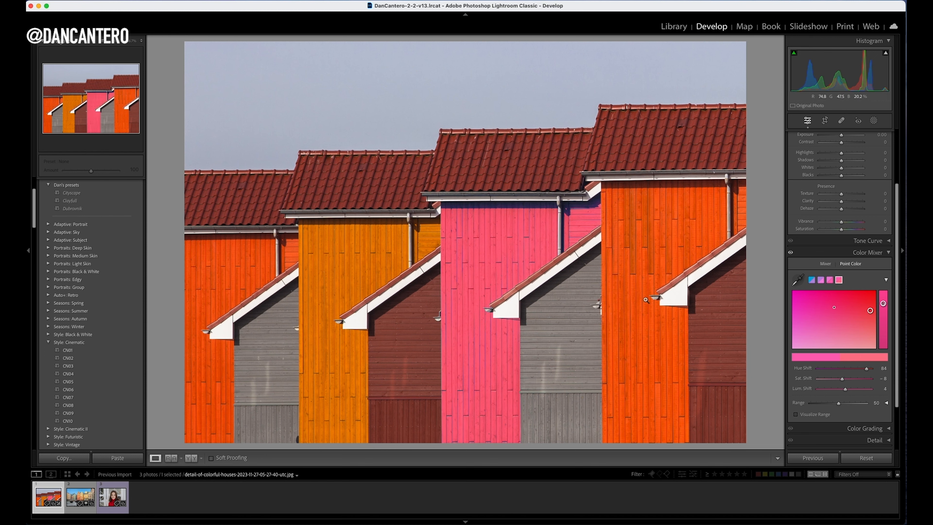
Compare the houses photo with the Color Mixer adjustments off and on.
click(791, 253)
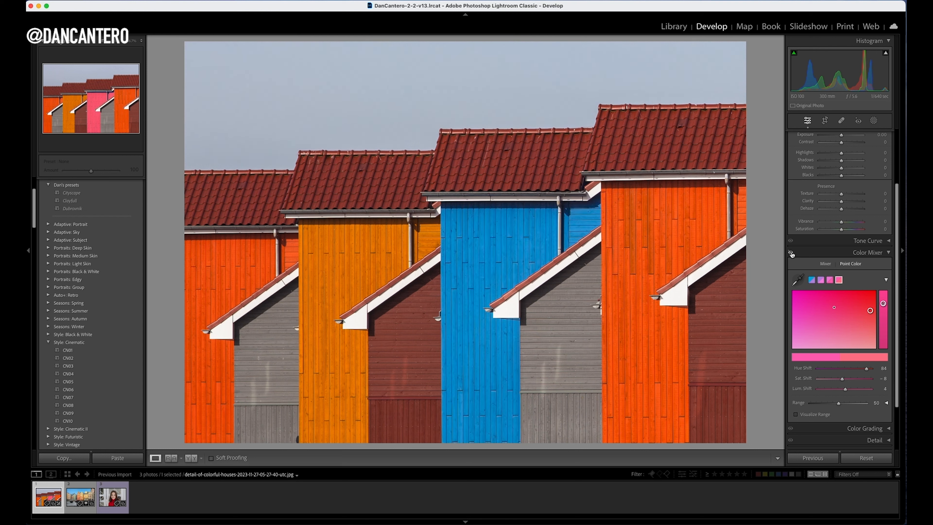
click(791, 253)
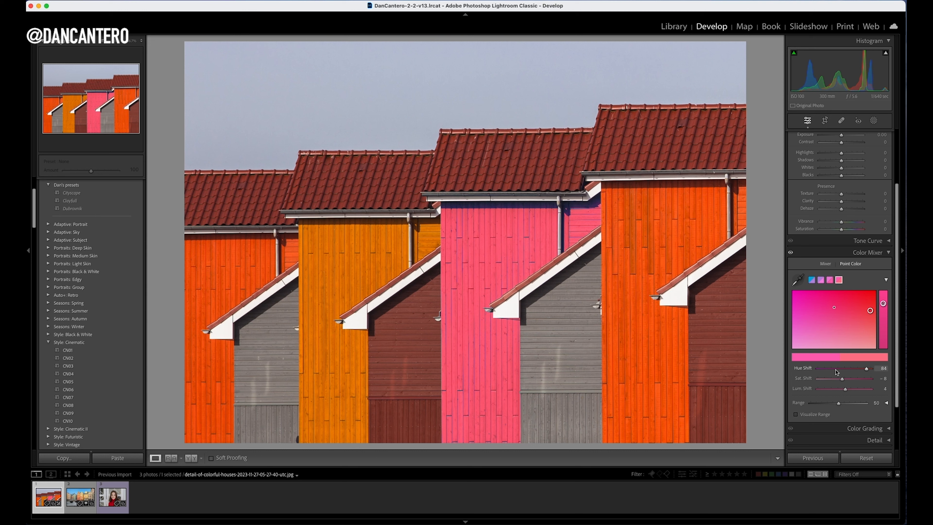
mouse_move(867, 369)
mouse_down()
mouse_move(839, 372)
mouse_move(862, 372)
mouse_move(836, 382)
mouse_move(845, 392)
mouse_up()
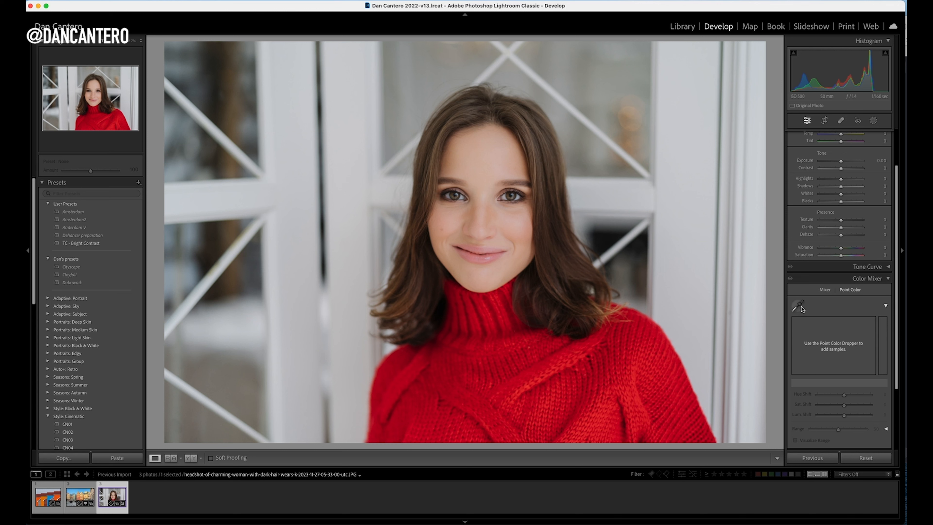
Try a Point Color hue shift of 43 on the portrait's sampled red sweater, then reset it.
click(798, 305)
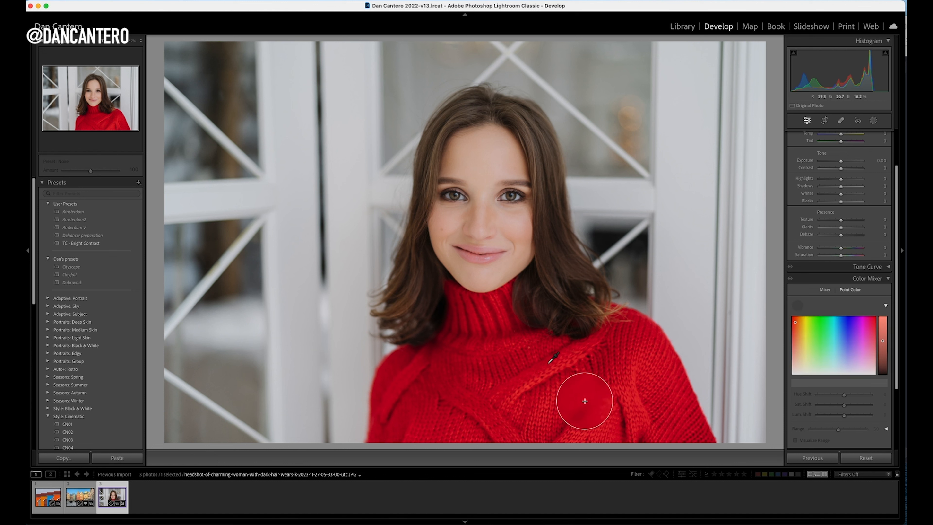
click(548, 363)
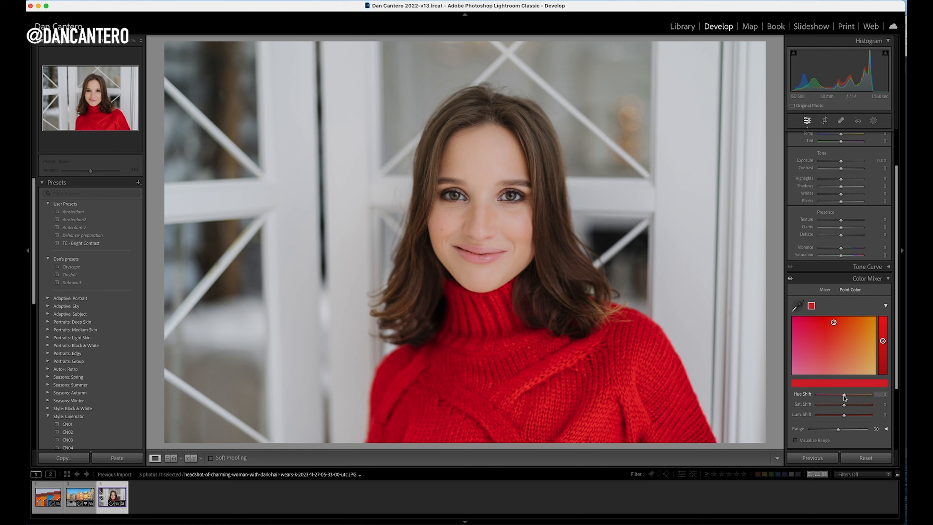
mouse_move(844, 397)
mouse_down()
mouse_move(853, 397)
mouse_move(822, 397)
mouse_move(856, 394)
mouse_up()
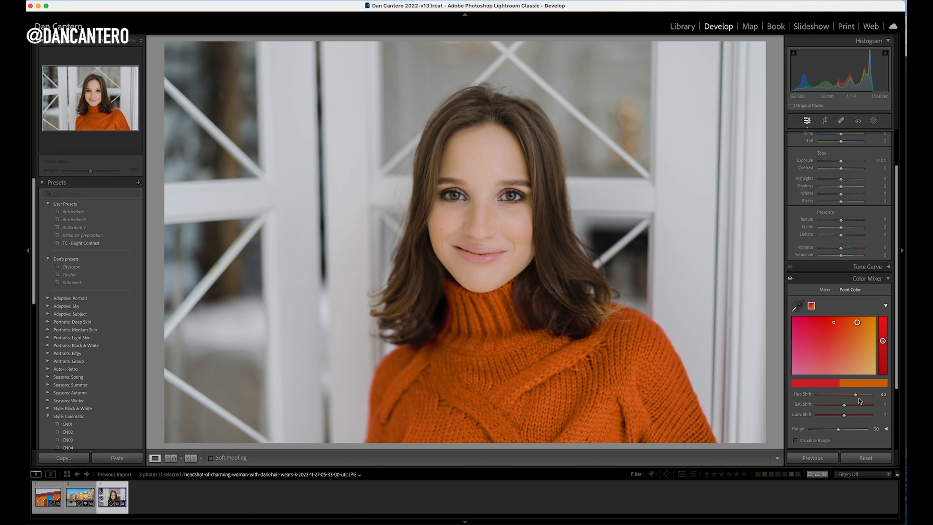
double_click(856, 396)
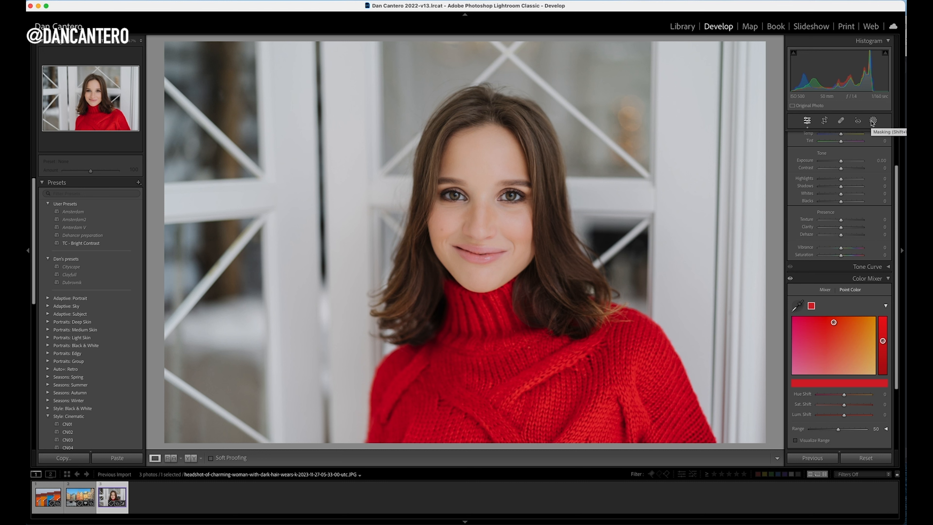
Create a people mask for Person 1 that covers only the clothes.
click(873, 122)
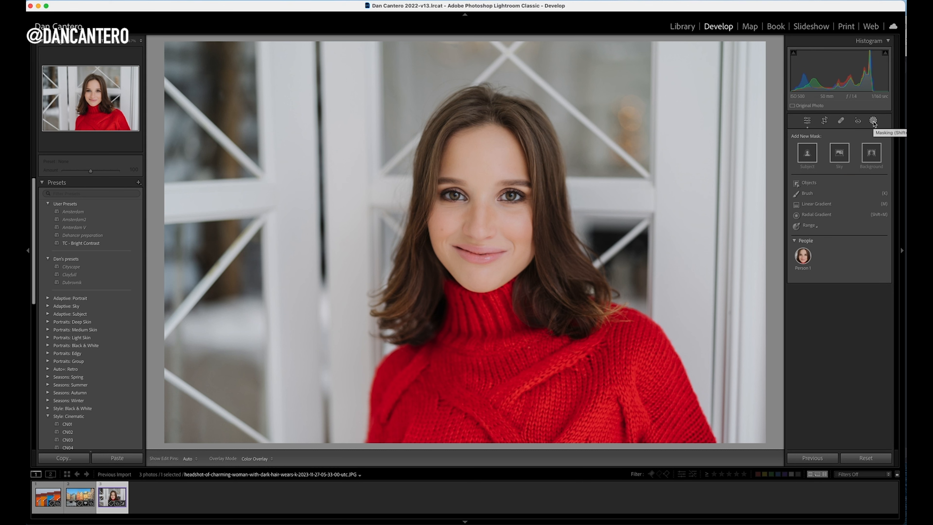
mouse_move(818, 257)
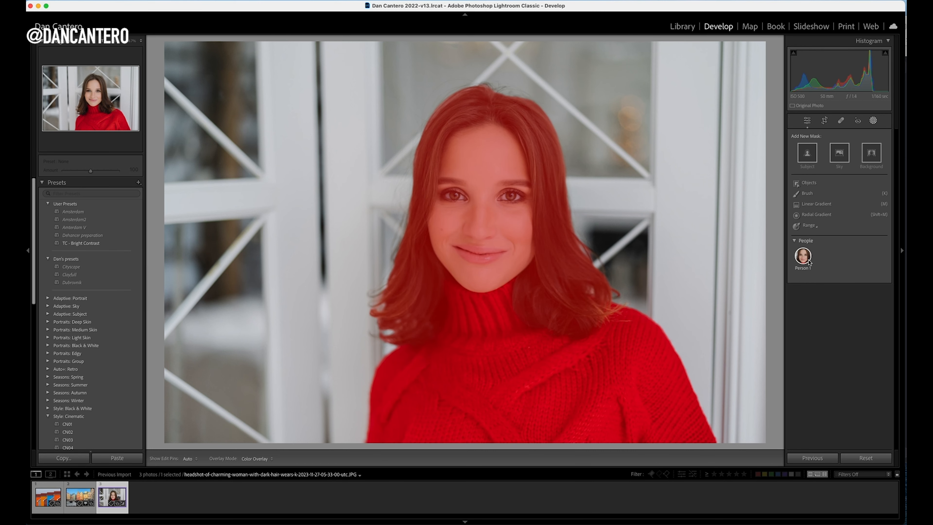
click(804, 257)
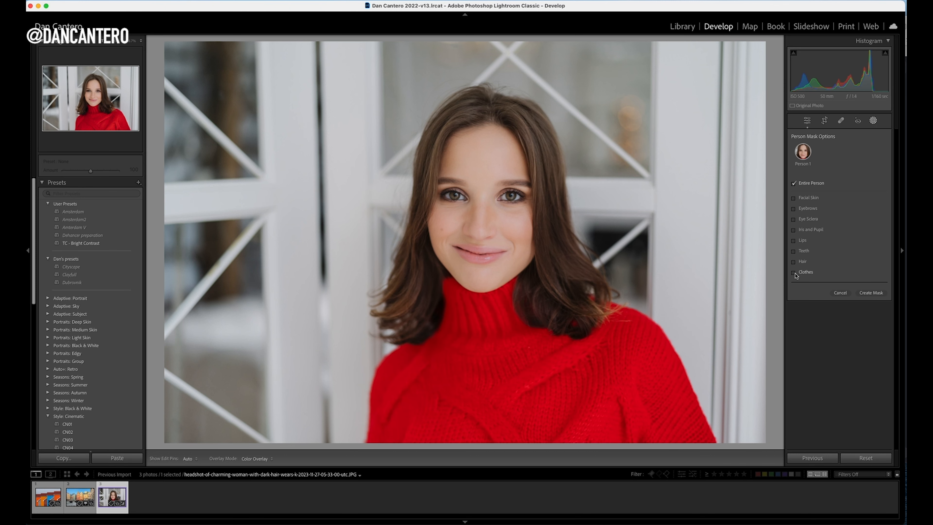
click(793, 273)
click(875, 293)
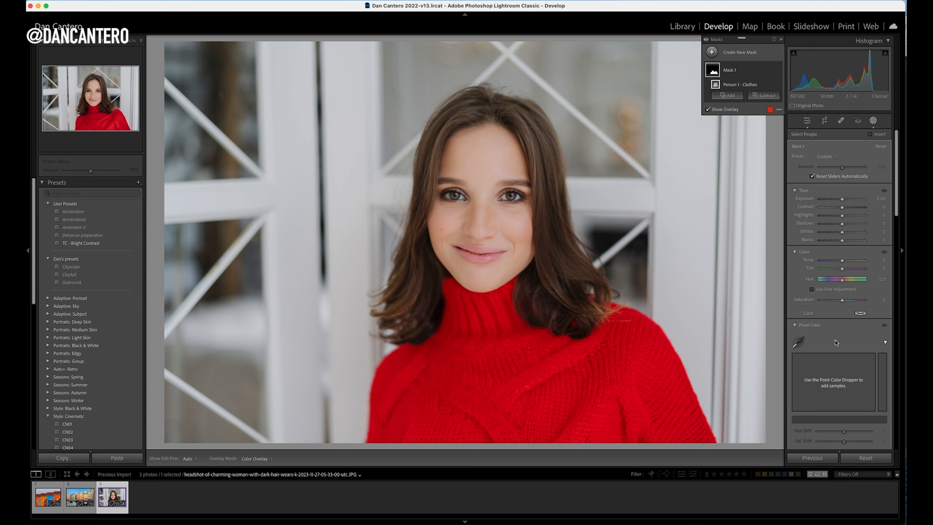
Sample the red sweater as a point color within the clothes mask and adjust its hue shift.
click(798, 341)
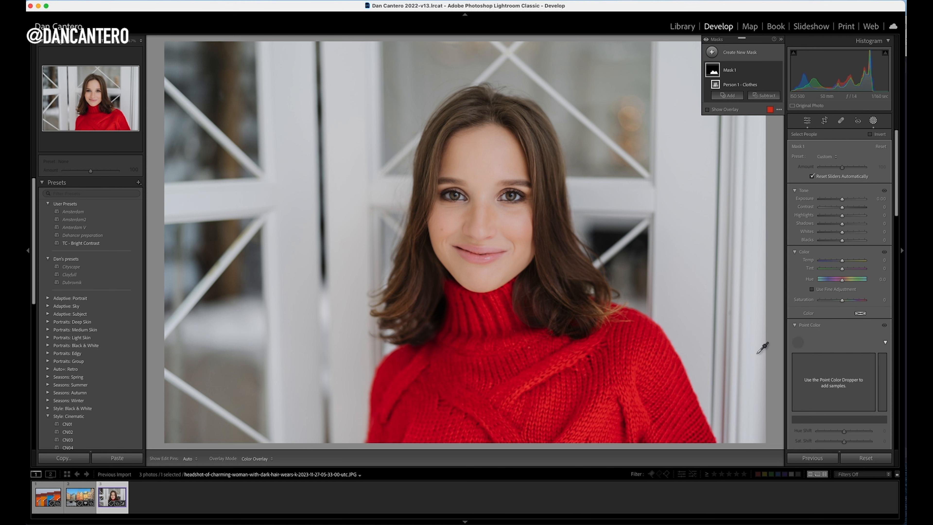
click(560, 350)
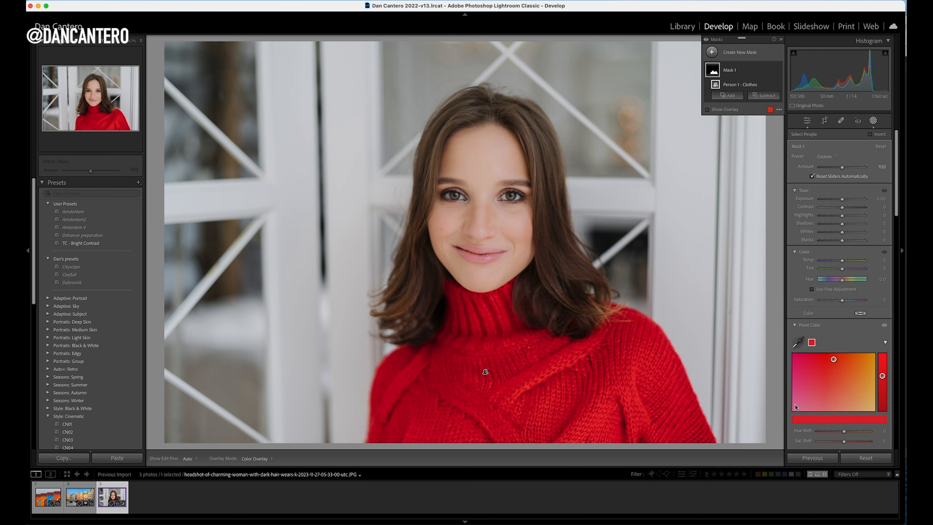
mouse_move(843, 431)
mouse_down()
mouse_move(857, 431)
mouse_move(818, 433)
mouse_move(855, 430)
mouse_move(830, 430)
mouse_move(839, 445)
mouse_up()
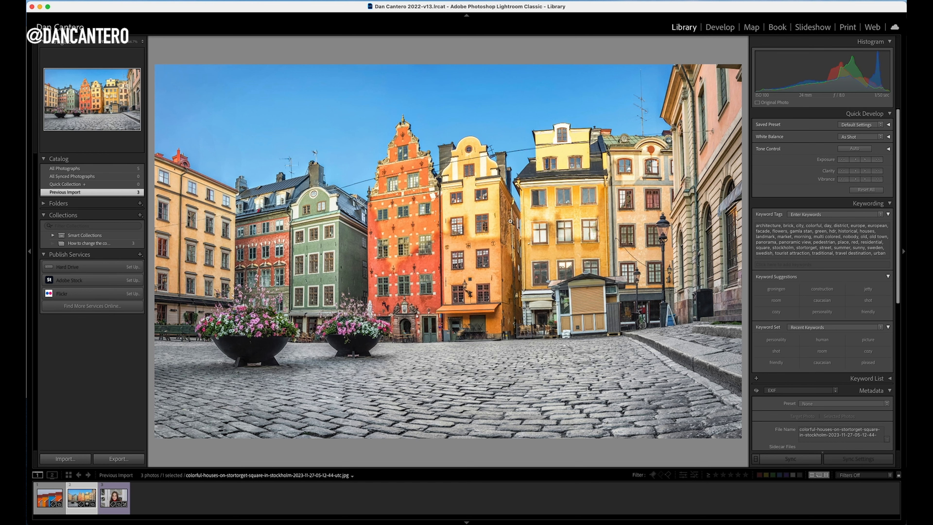
Create a brush mask in the Develop module and paint it over the facade of the leftmost orange house.
click(718, 29)
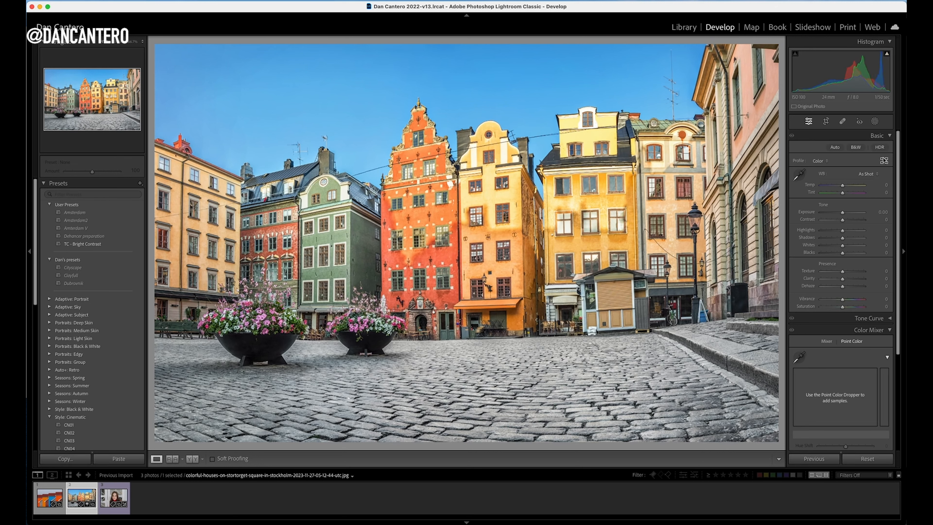
click(875, 122)
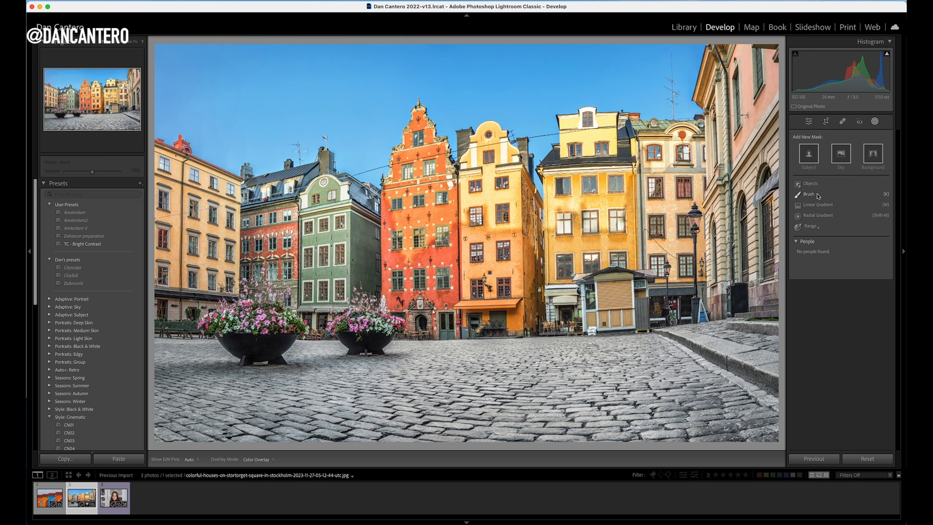
click(808, 194)
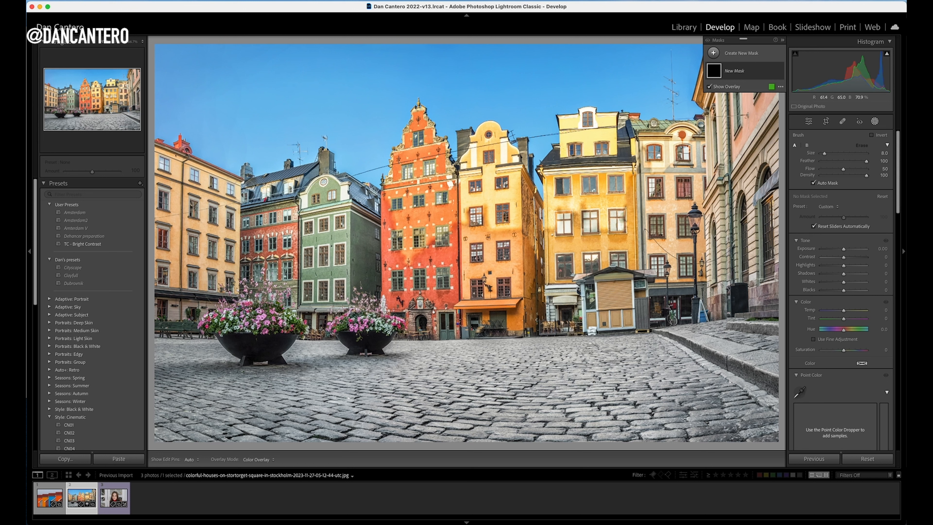
mouse_move(243, 191)
mouse_down()
mouse_move(144, 149)
mouse_move(238, 186)
mouse_move(154, 148)
mouse_move(213, 189)
mouse_move(153, 197)
mouse_move(163, 251)
mouse_up()
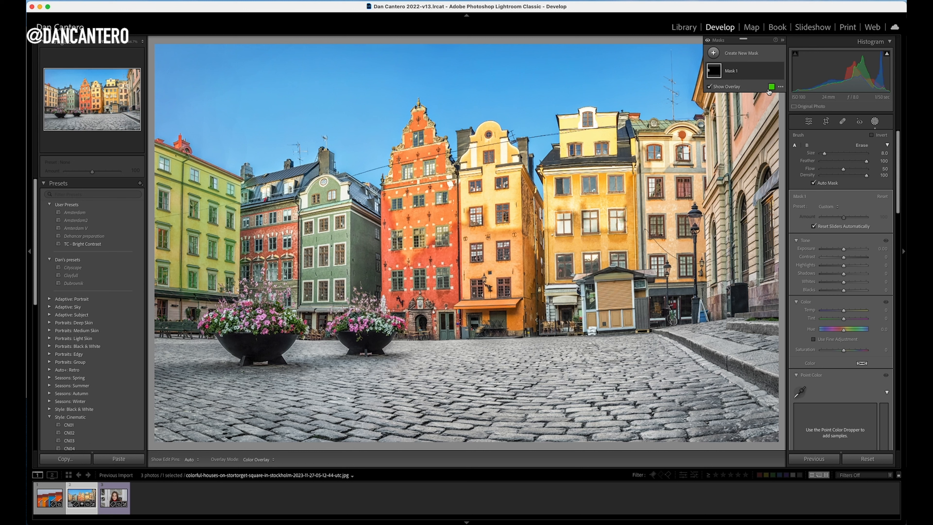
Change the mask's color overlay to blue in the overlay settings.
click(780, 87)
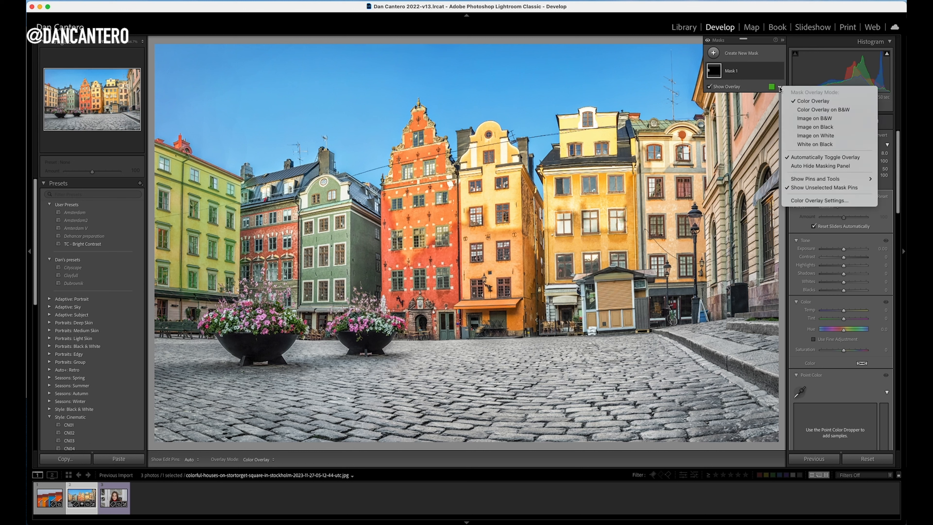
click(814, 201)
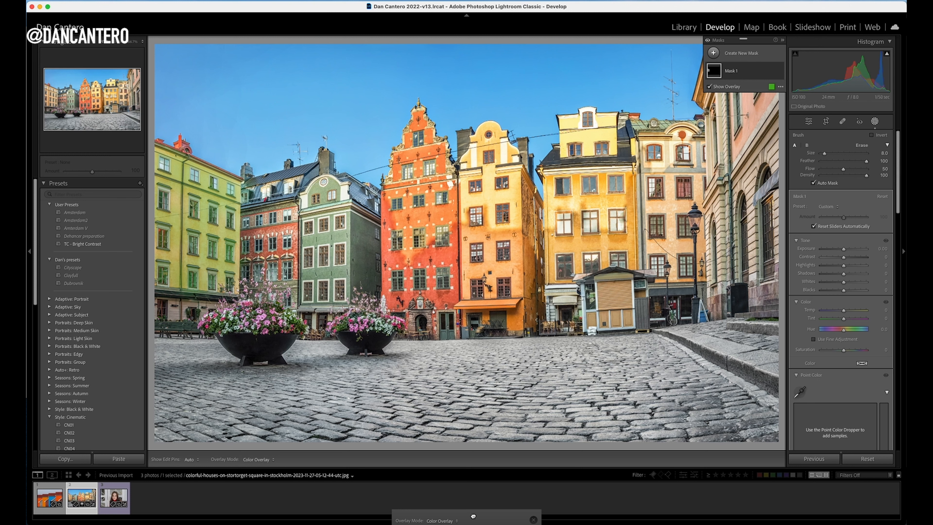
drag(473, 516, 628, 323)
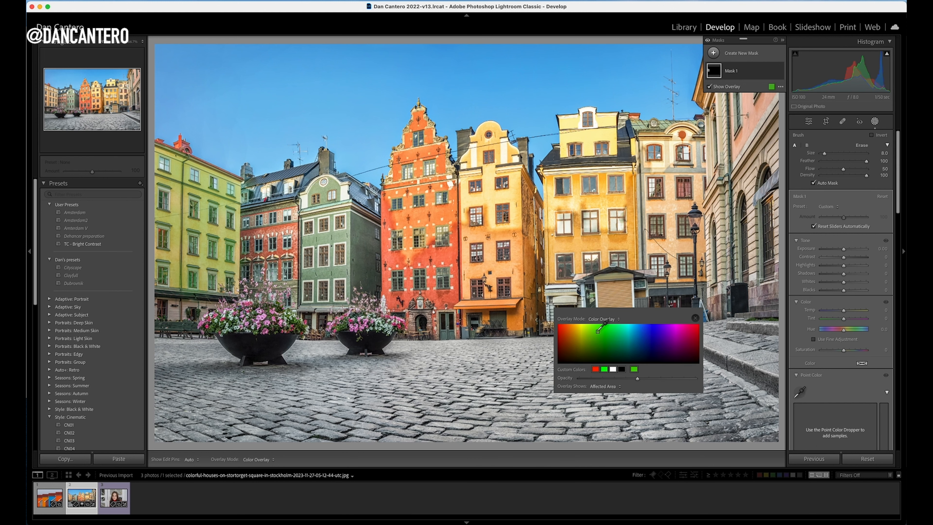
click(571, 338)
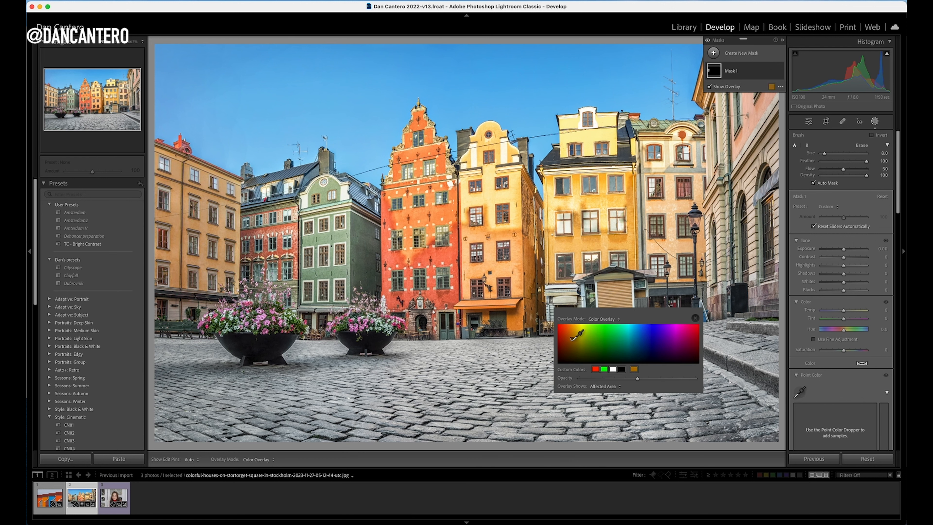
mouse_move(570, 341)
mouse_down()
mouse_move(657, 350)
mouse_move(666, 333)
mouse_move(656, 337)
mouse_up()
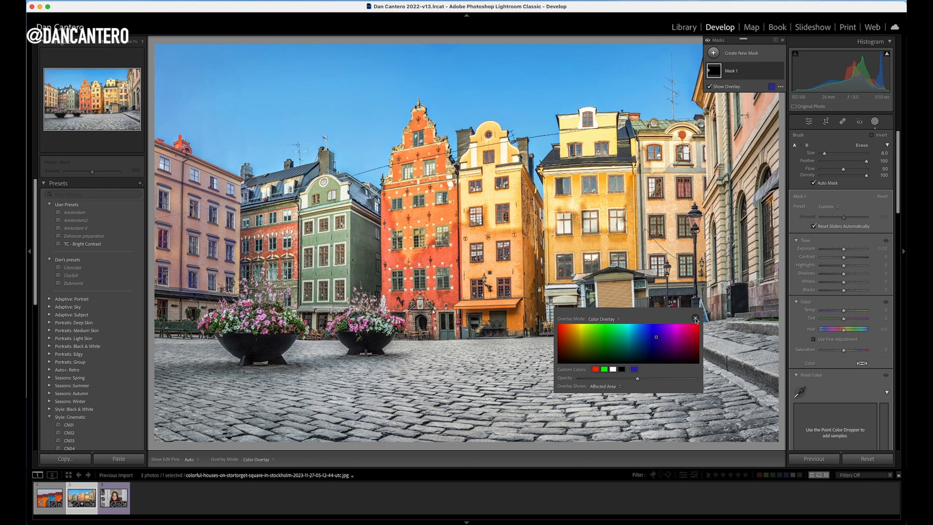
click(655, 333)
click(694, 318)
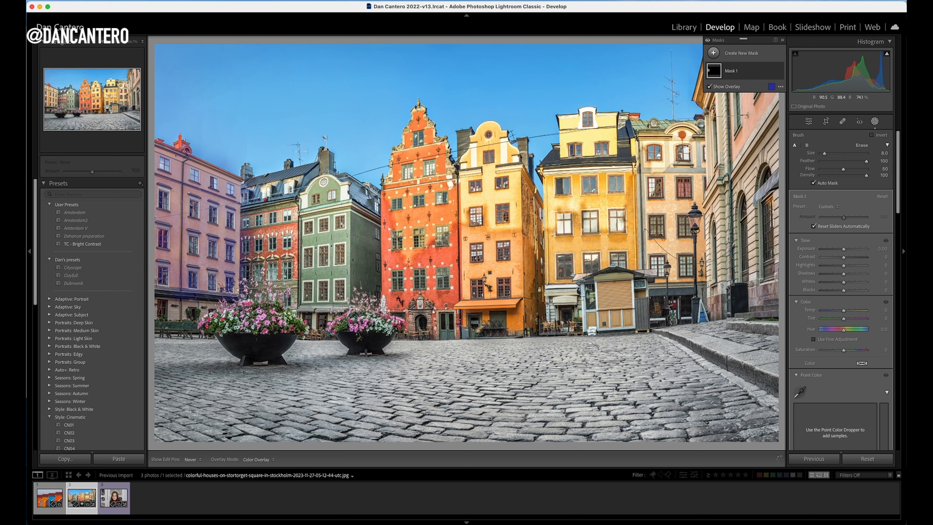
Sample the leftmost house's facade as a point color within the brush mask and set its hue shift to -62.
key(h)
scroll(804, 311, down, 3)
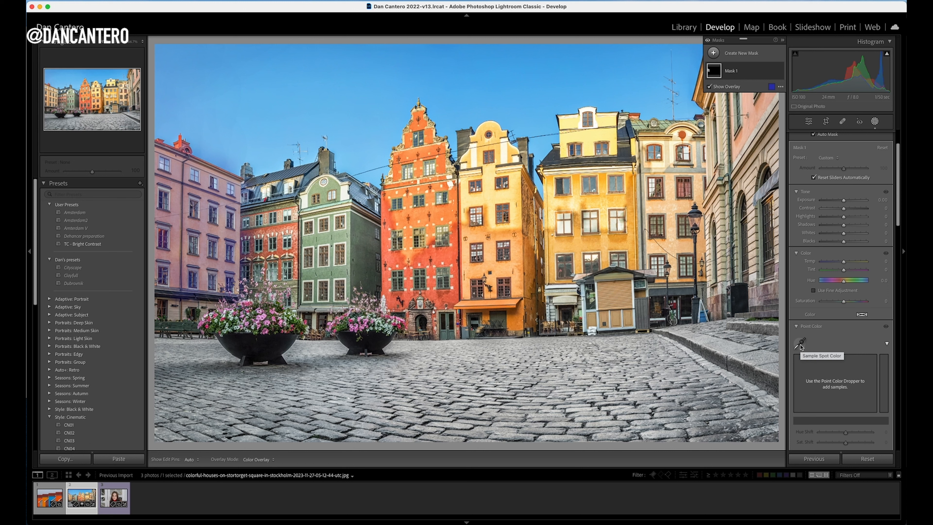
click(801, 345)
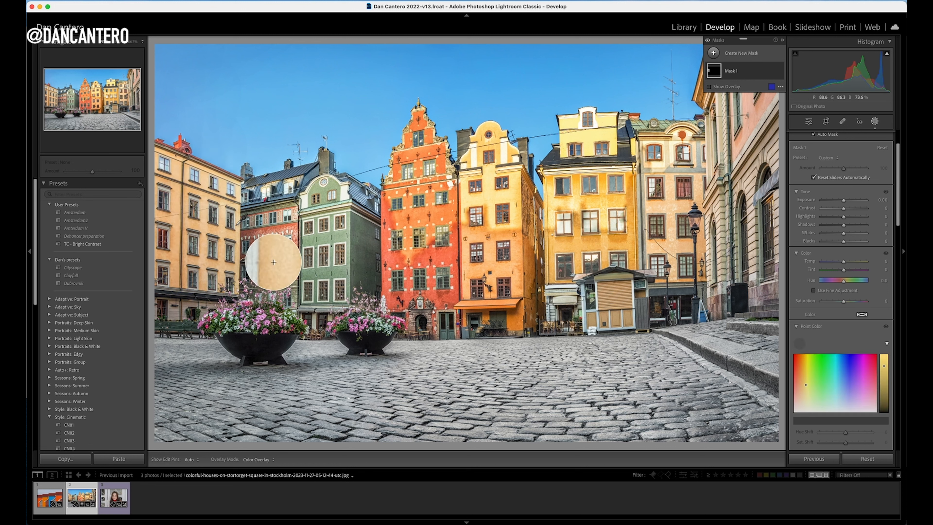
click(221, 233)
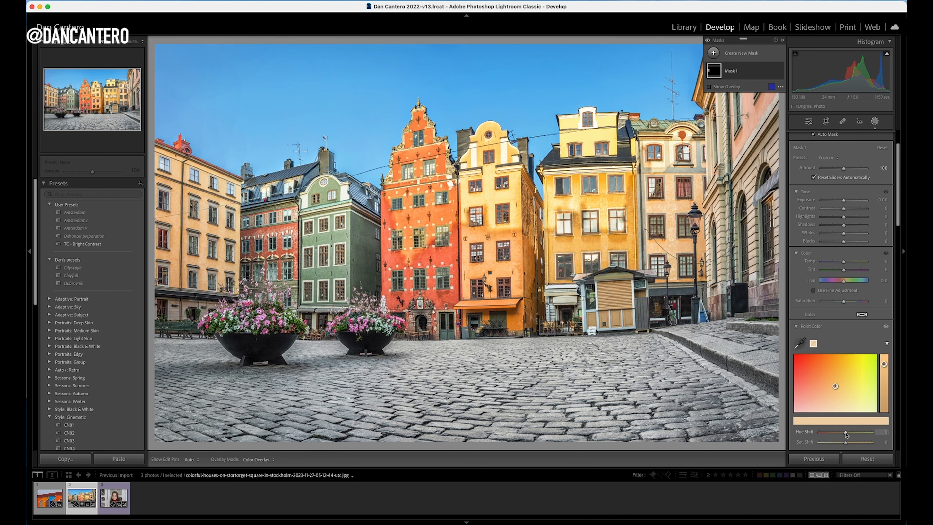
mouse_move(845, 433)
mouse_down()
mouse_move(870, 433)
mouse_move(802, 430)
mouse_move(828, 429)
mouse_up()
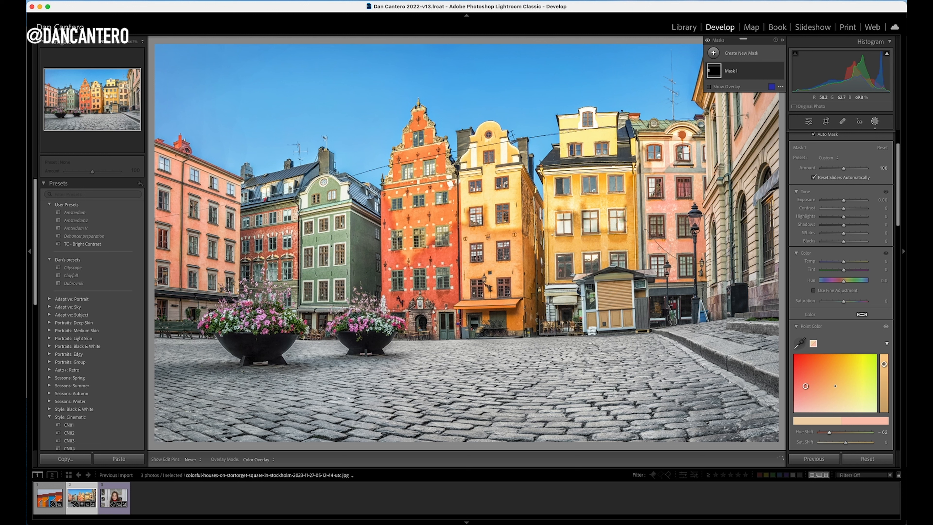
Try different hue and saturation shifts on the sampled facade color, ending at hue -100 and saturation +100.
drag(805, 385, 825, 374)
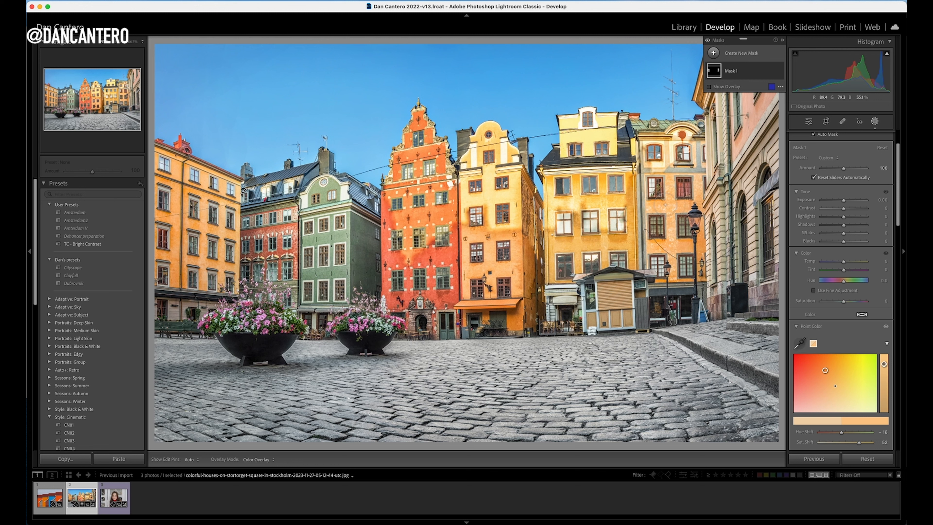
key(alt)
key(alt)
key(alt)
key(alt)
drag(825, 370, 783, 349)
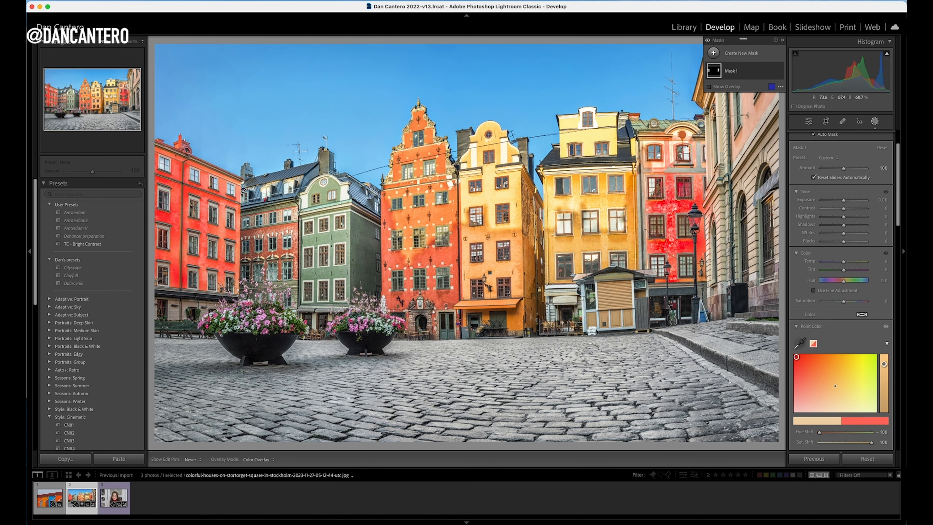
Erase the mask from the house behind the street lamp, and set the sampled color's hue shift to -1 and saturation shift to +48.
mouse_move(669, 198)
alt+mouse_down()
mouse_move(658, 153)
mouse_move(690, 158)
mouse_move(689, 253)
mouse_move(673, 257)
mouse_move(657, 242)
mouse_move(659, 254)
mouse_move(679, 245)
alt+mouse_up()
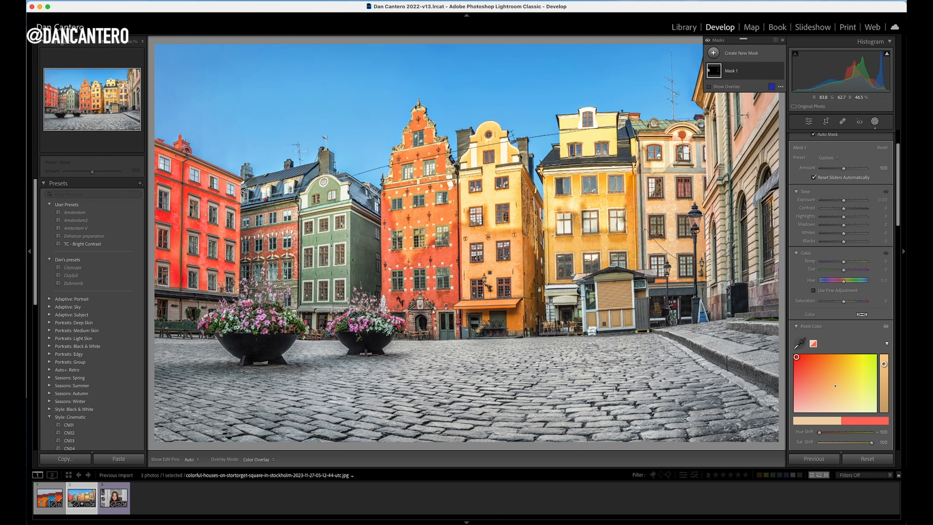
drag(797, 357, 835, 375)
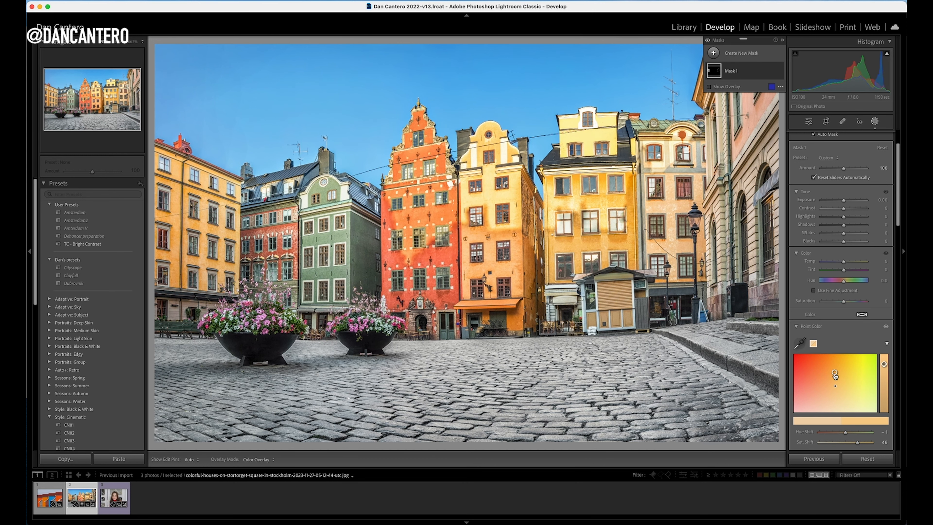